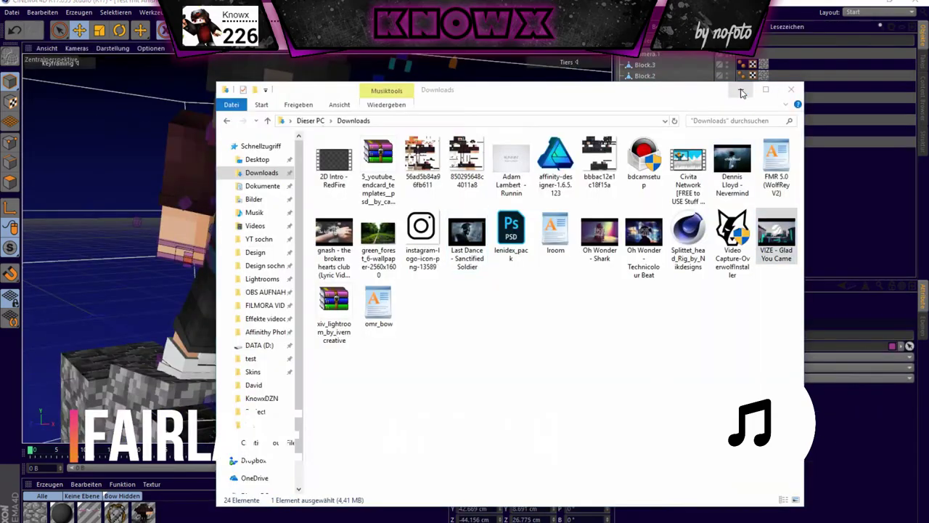
Step: Return to the Cinema 4D scene with the posed Minecraft character
{"action": "left_click", "coordinate": [741, 93]}
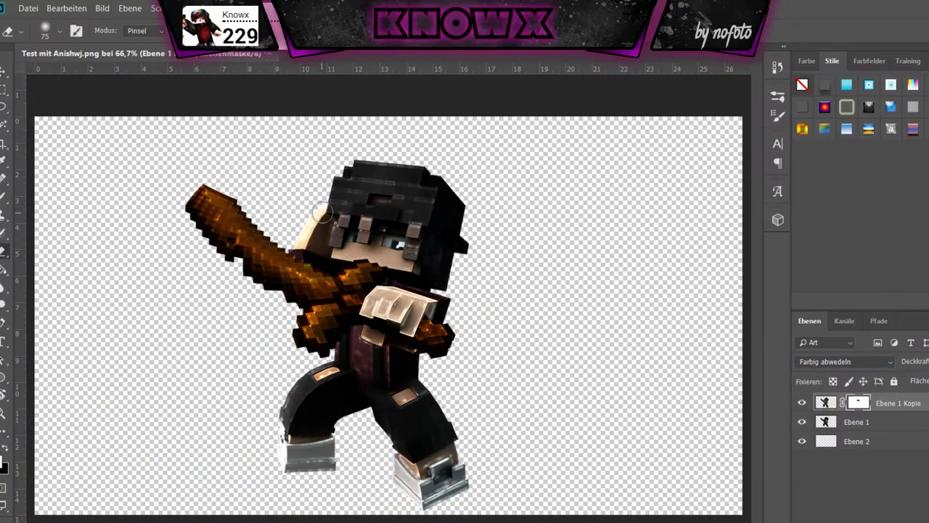
Step: Scroll through the Photoshop canvas and layers around the sword highlight painting
{"action": "scroll", "coordinate": [371, 353], "scroll_direction": "up", "scroll_amount": 1}
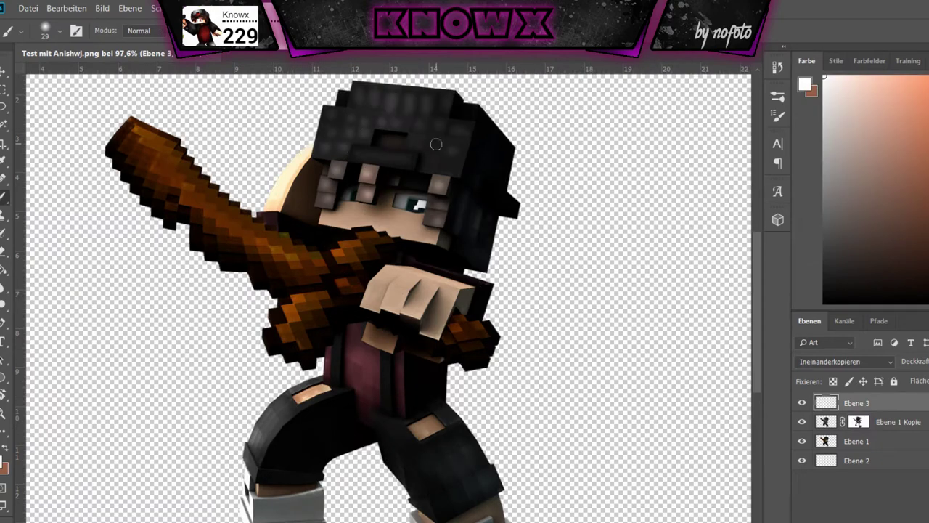
{"action": "scroll", "coordinate": [436, 144], "scroll_direction": "down", "scroll_amount": 1}
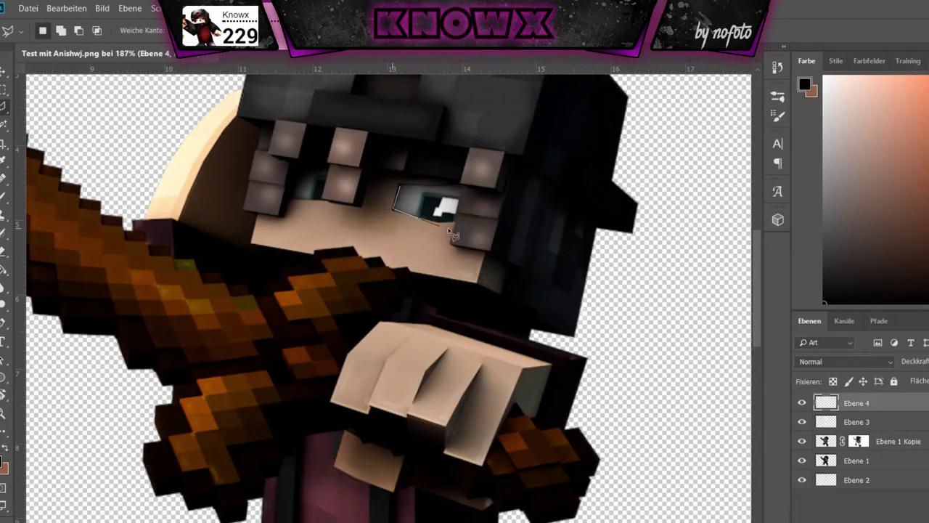
{"action": "scroll", "coordinate": [310, 222], "scroll_direction": "down", "scroll_amount": 3}
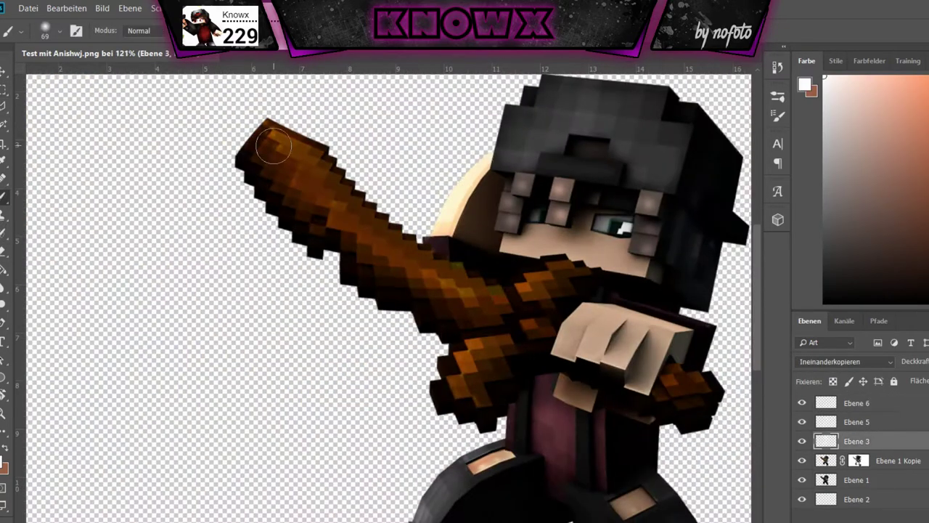
{"action": "scroll", "coordinate": [546, 426], "scroll_direction": "down", "scroll_amount": 2}
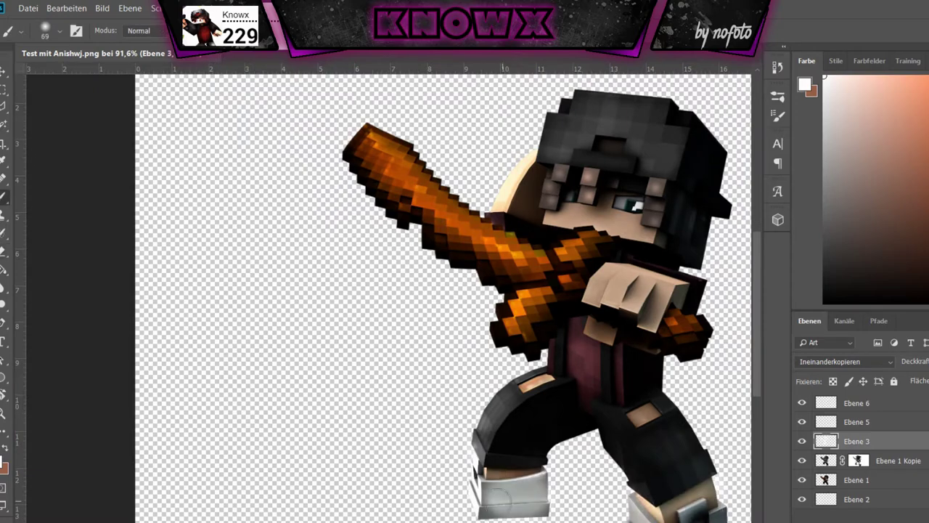
Step: Switch Photoshop to the Move tool and scroll the view
{"action": "key", "text": "v"}
{"action": "scroll", "coordinate": [683, 325], "scroll_direction": "down", "scroll_amount": 1}
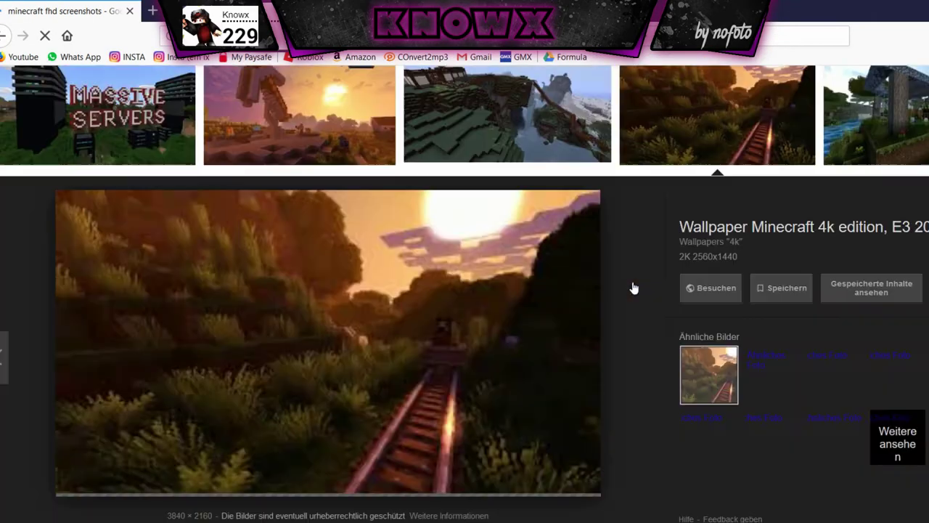
Step: Preview the cave wallpaper among the similar Minecraft FHD wallpaper results
{"action": "left_click", "coordinate": [794, 436]}
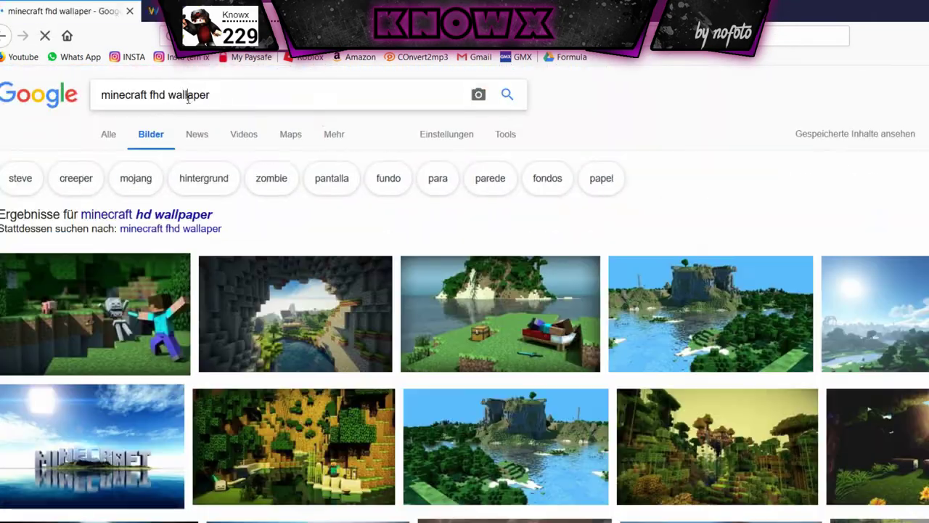